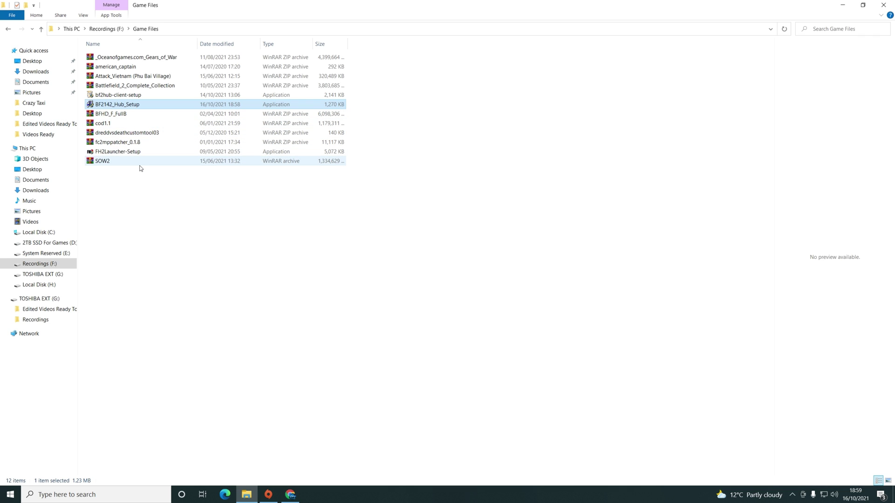
- Install BF2142 Hub 2 from BF2142_Hub_Setup, choosing the 2TB SSD For Games (D:) drive as the destination
double_click(134, 107)
click(368, 309)
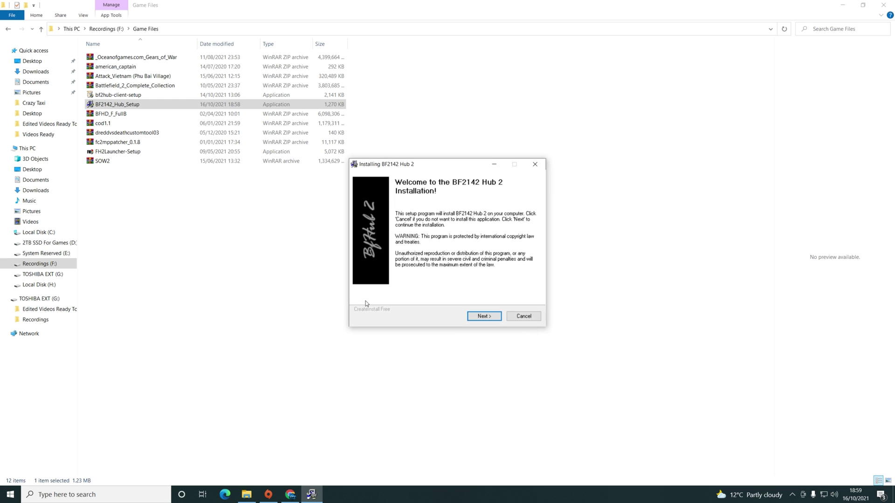
click(492, 317)
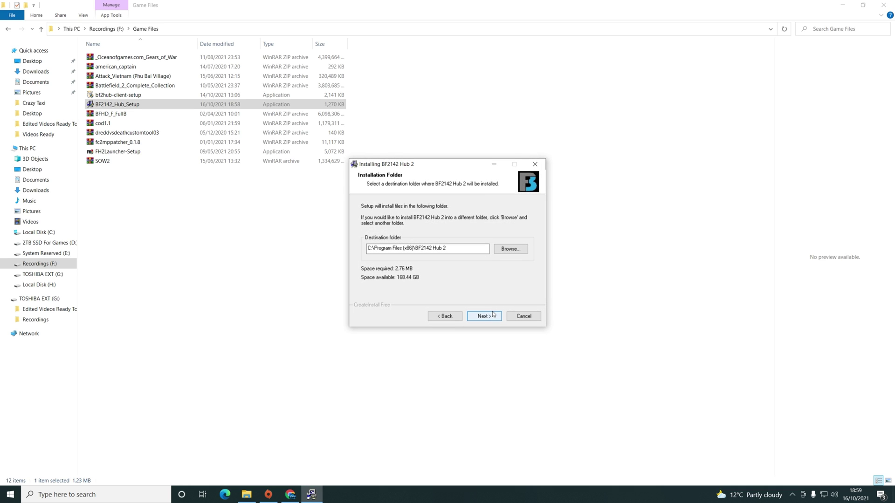
click(509, 249)
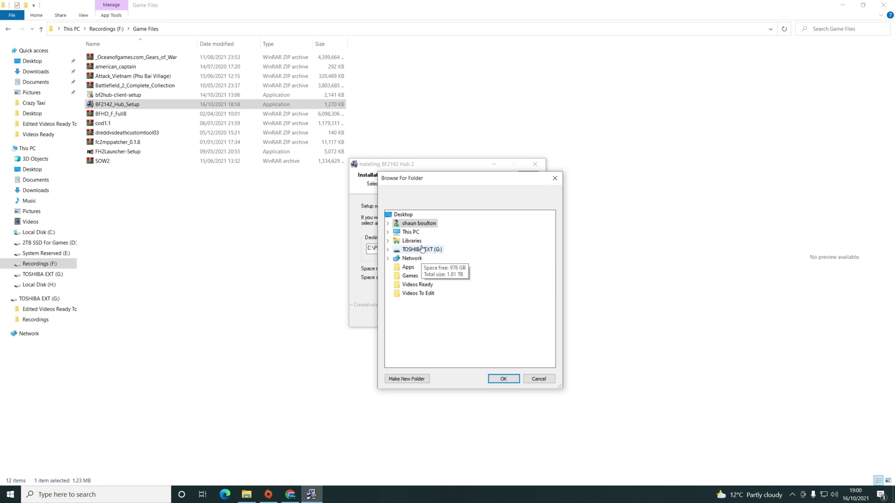
double_click(411, 231)
double_click(437, 310)
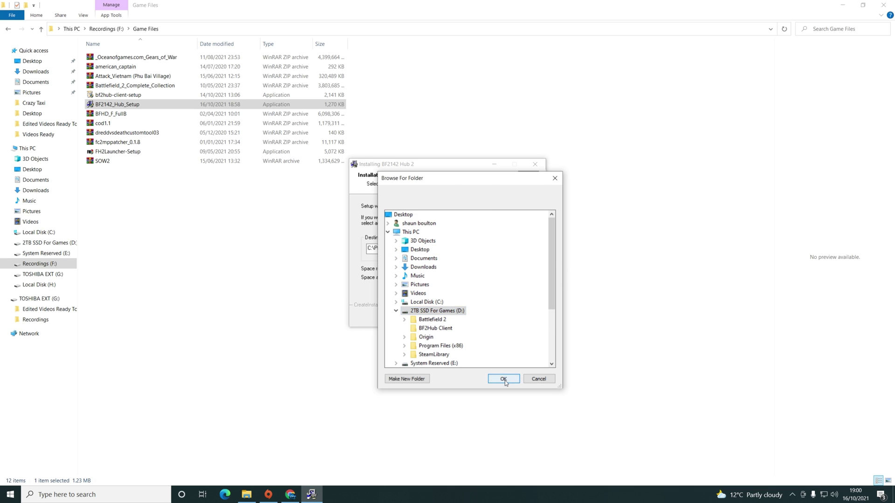
click(503, 379)
click(496, 318)
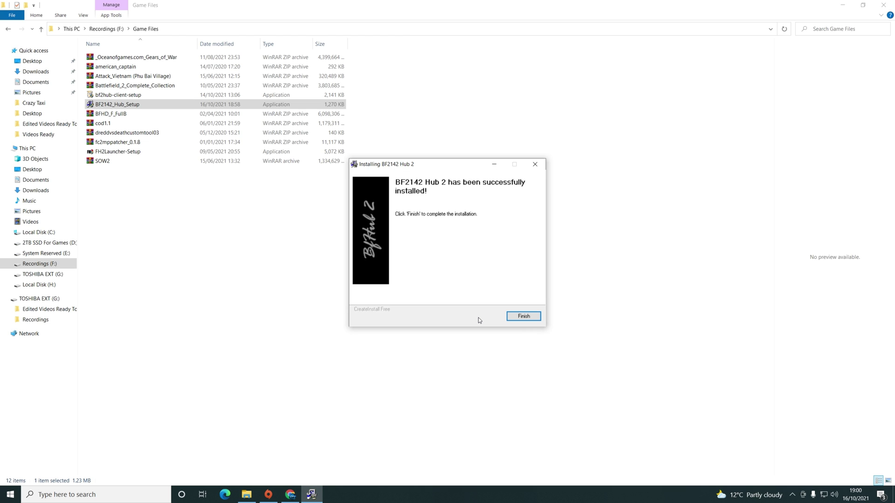
click(519, 316)
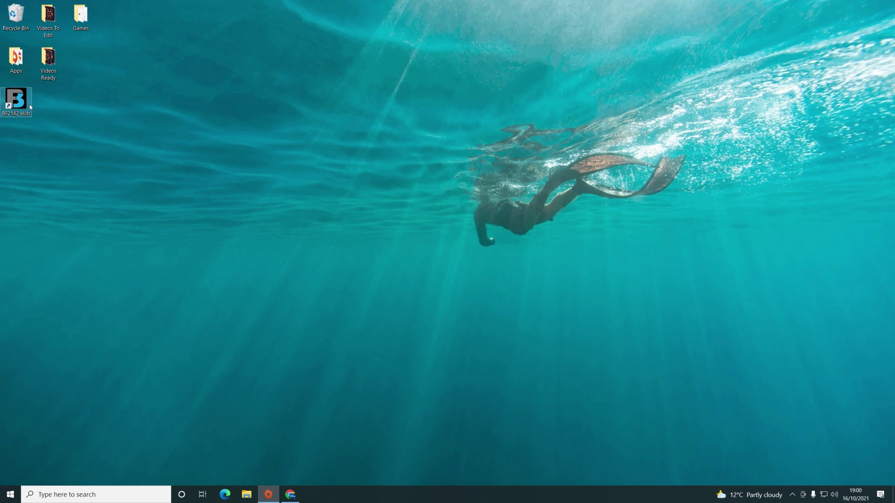
- Move the BF2142 Hub shortcut toward the middle of the desktop and launch it
drag(16, 99, 373, 101)
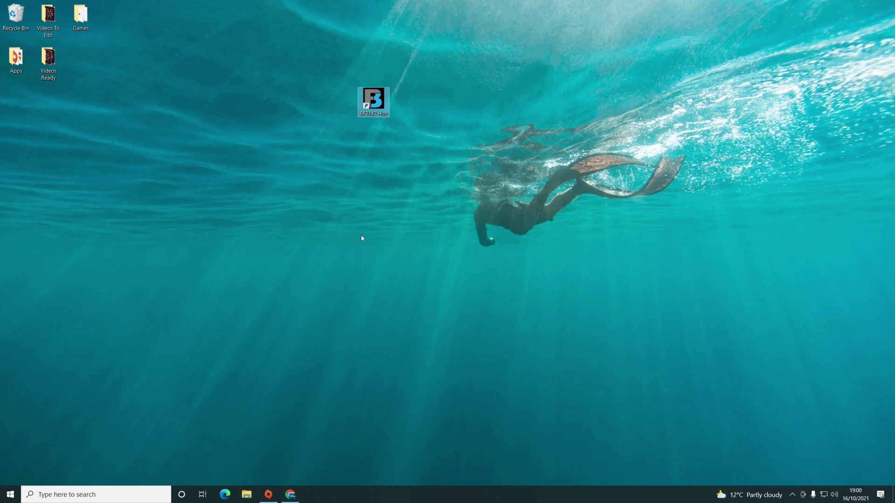
double_click(359, 116)
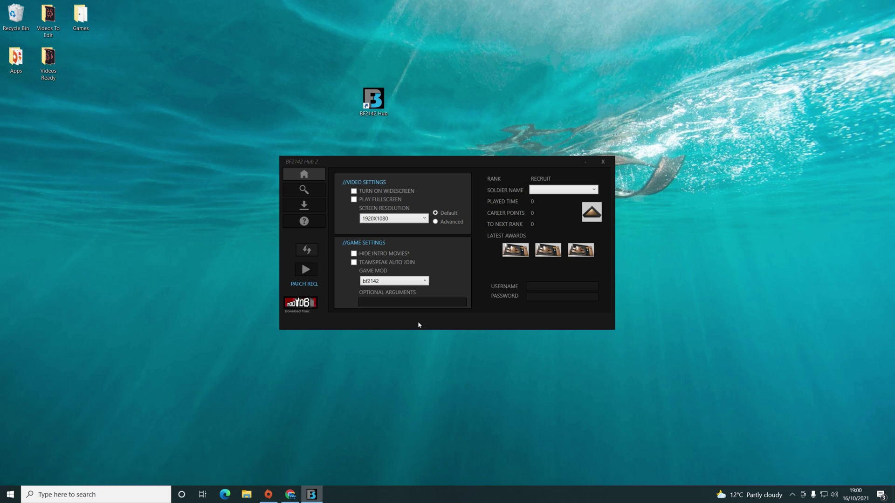
- Set the hub's game path to the Battlefield 2142 Deluxe folder in D:\Program Files (x86)\Origin Games
click(304, 221)
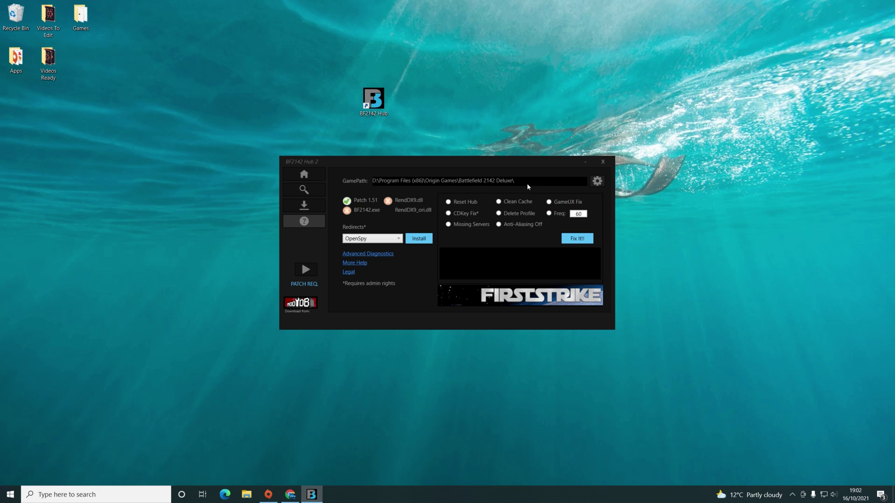
click(597, 181)
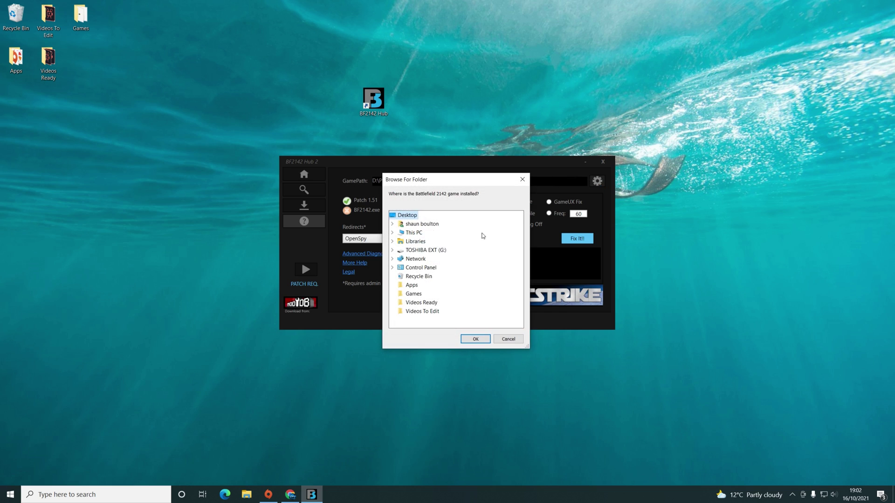
double_click(442, 294)
scroll(448, 287, down, 2)
double_click(429, 250)
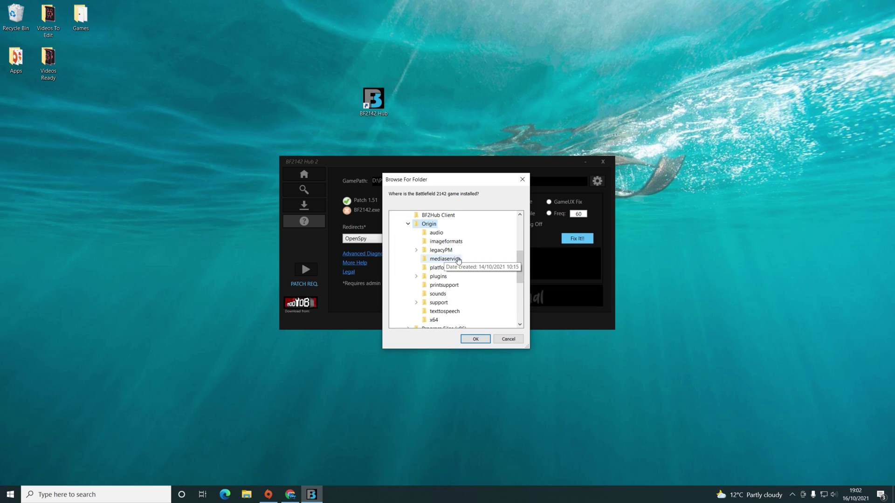
scroll(473, 256, down, 3)
scroll(472, 258, up, 4)
double_click(429, 250)
double_click(443, 258)
scroll(447, 269, up, 2)
scroll(450, 281, down, 2)
double_click(474, 305)
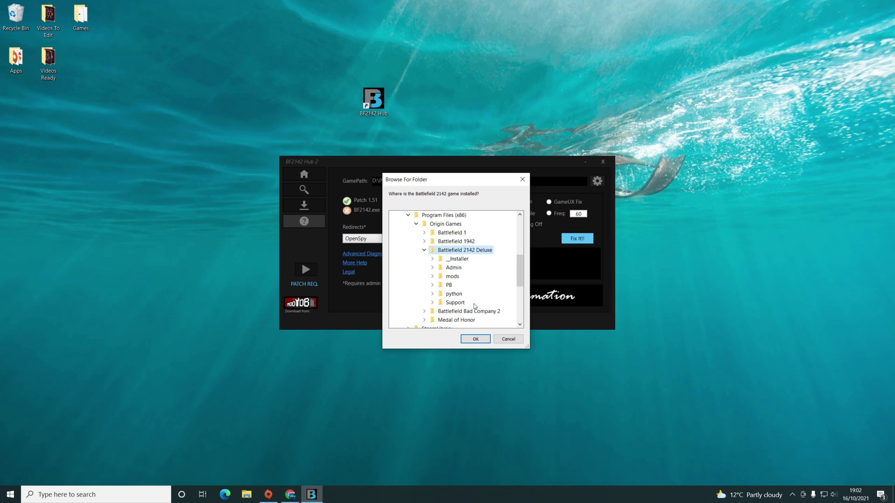
click(475, 339)
- Request installation of the OpenSpy redirect and agree to relaunch the hub as administrator
click(393, 240)
click(393, 240)
click(422, 242)
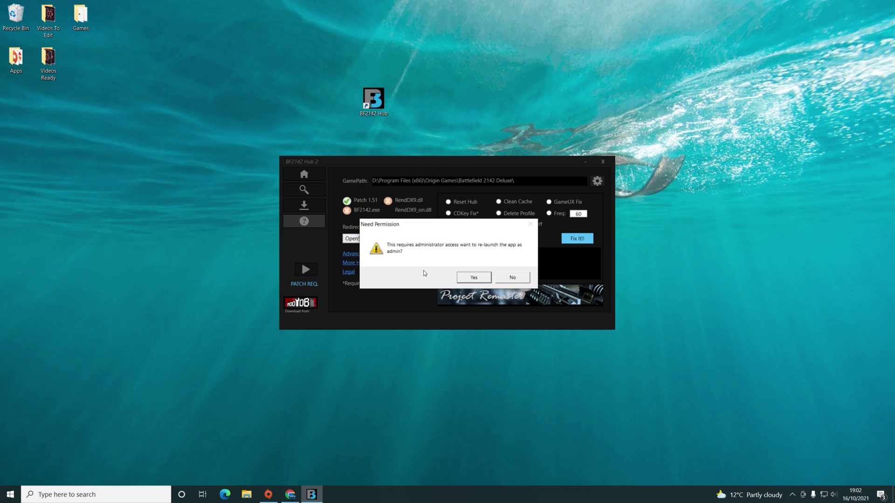
click(469, 278)
click(417, 309)
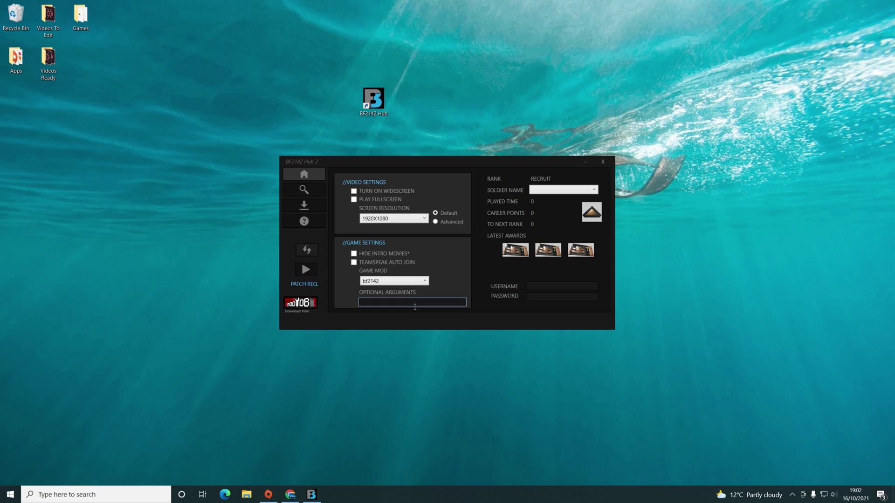
- Install the OpenSpy redirect from the relaunched hub and accept patching the game
click(311, 226)
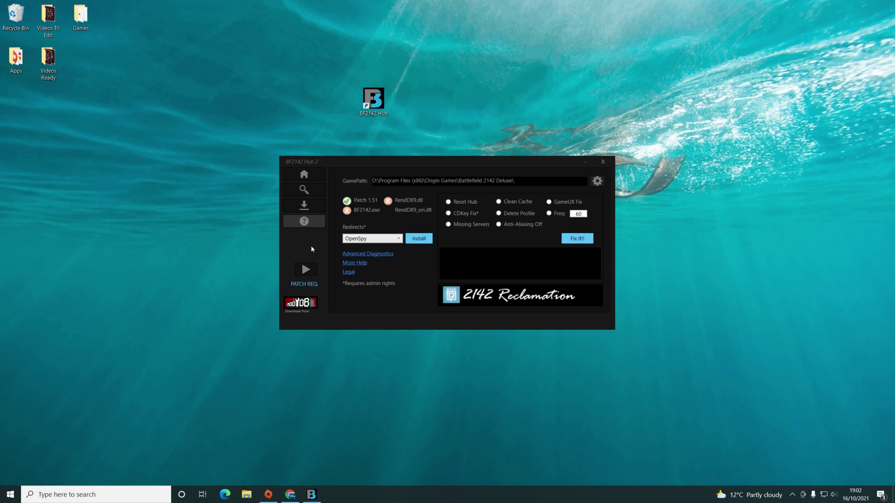
click(419, 238)
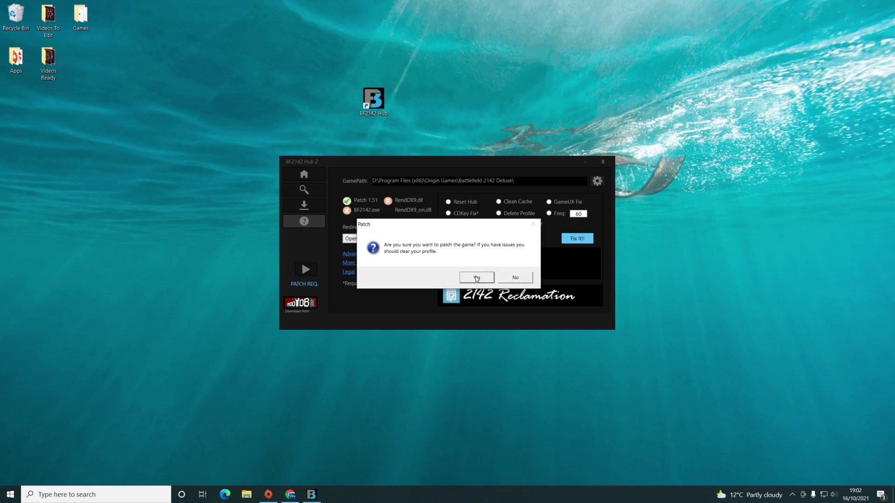
click(476, 278)
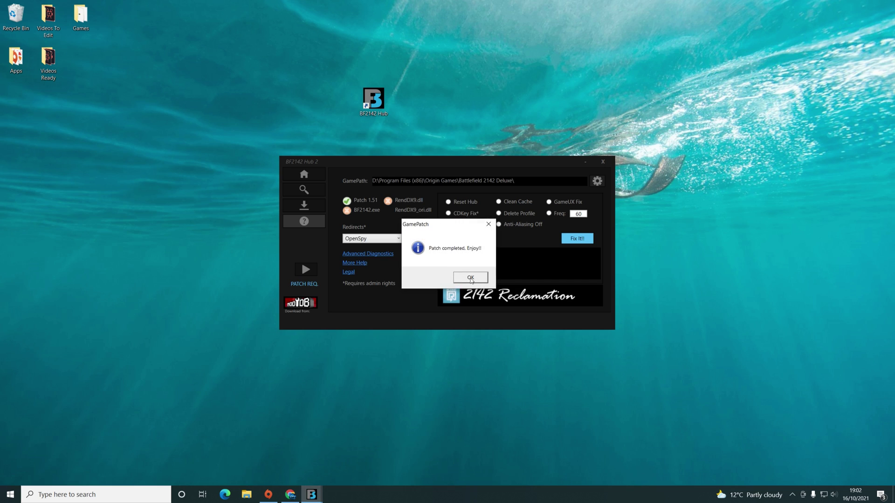
click(468, 277)
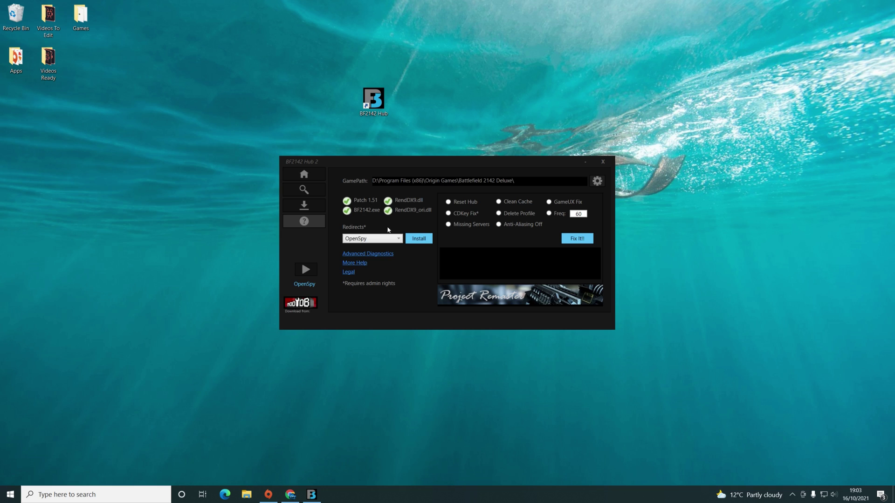
- Launch Battlefield 2142 from the hub and log in to the saved account with the second soldier
click(307, 272)
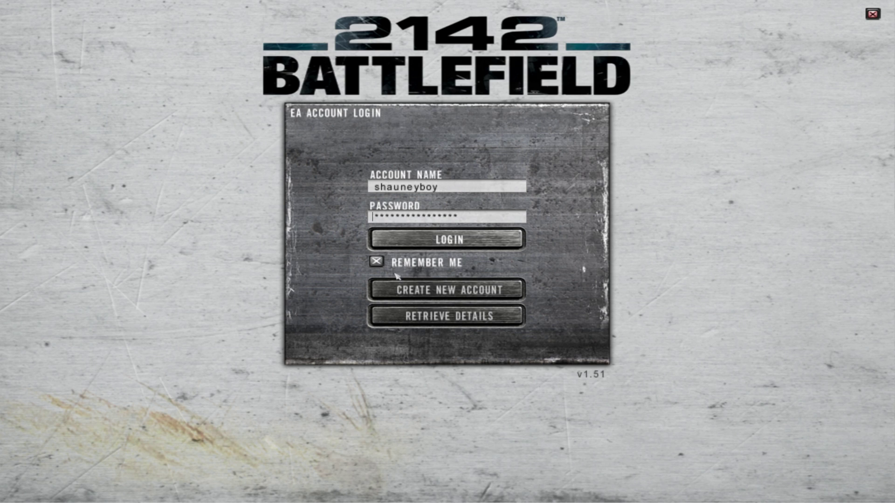
click(438, 239)
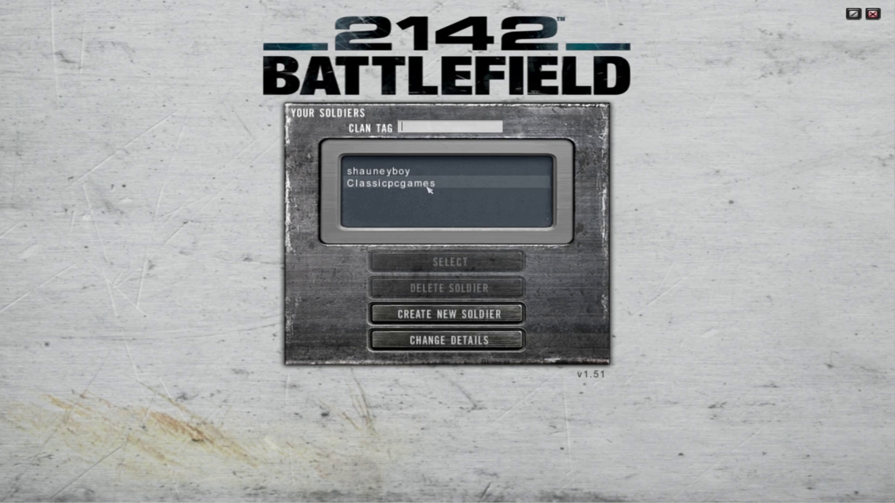
click(423, 186)
click(455, 270)
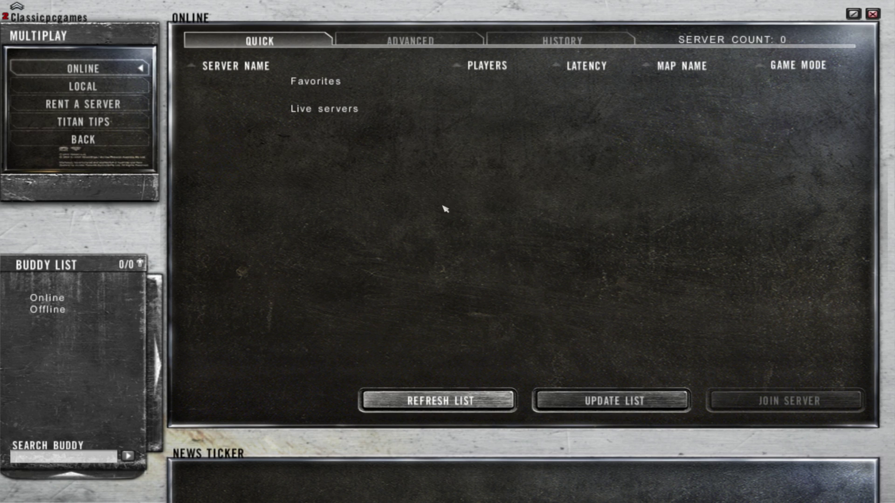
- Look through the Advanced and Quick online server lists, and leave the game
click(534, 45)
click(471, 43)
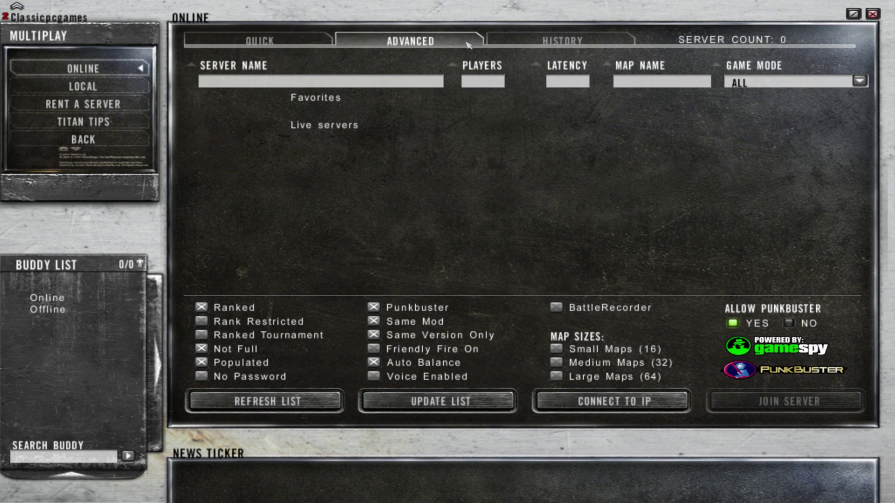
click(260, 41)
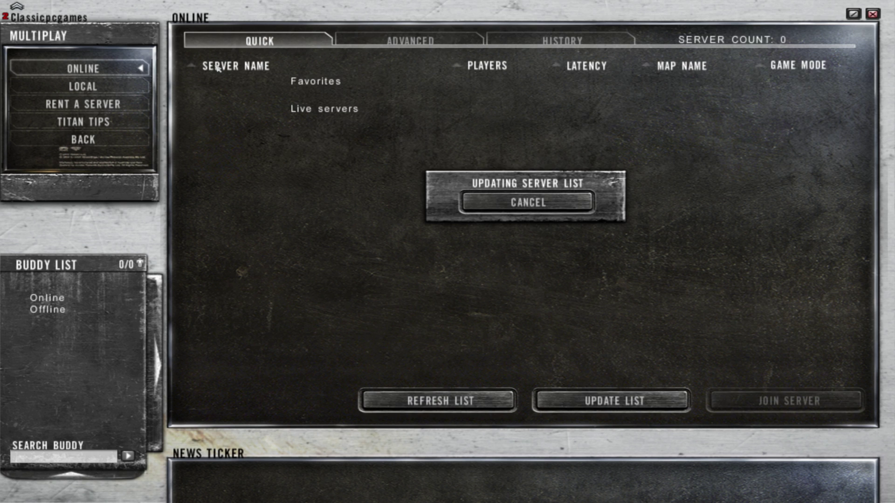
click(83, 139)
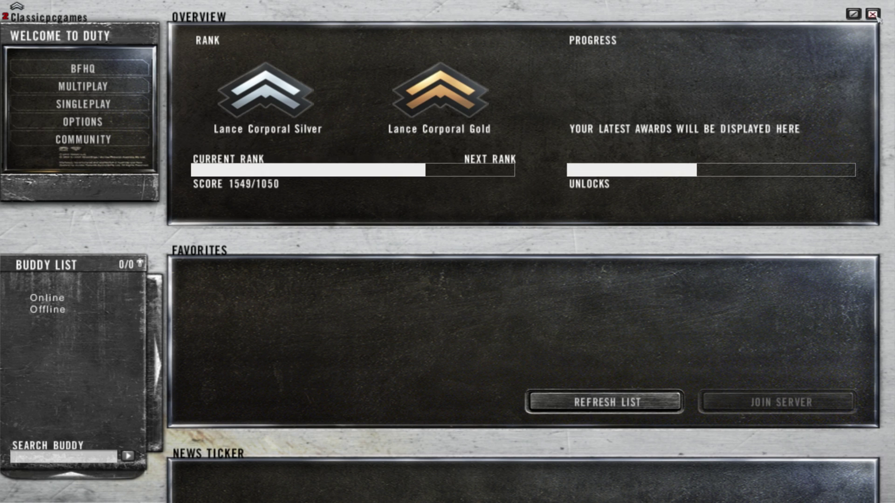
click(854, 14)
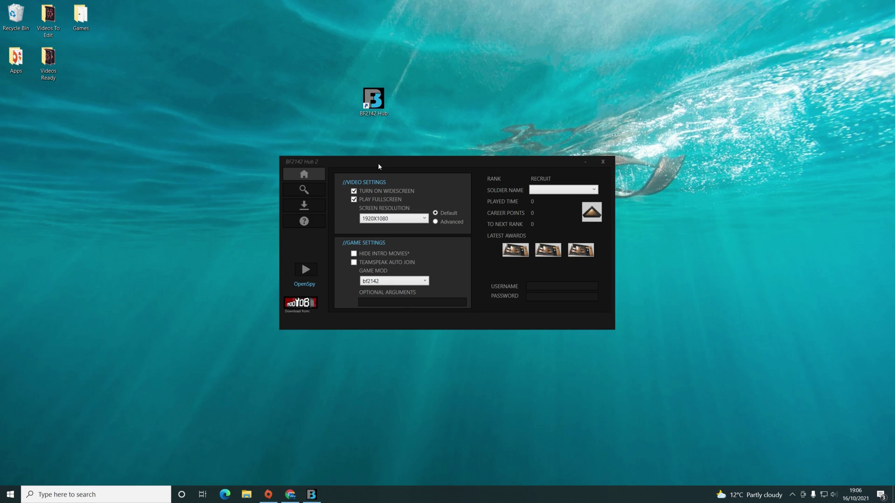
- Move the hub window higher on the desktop and select the Reclamation EU server in its server browser
drag(378, 166, 517, 66)
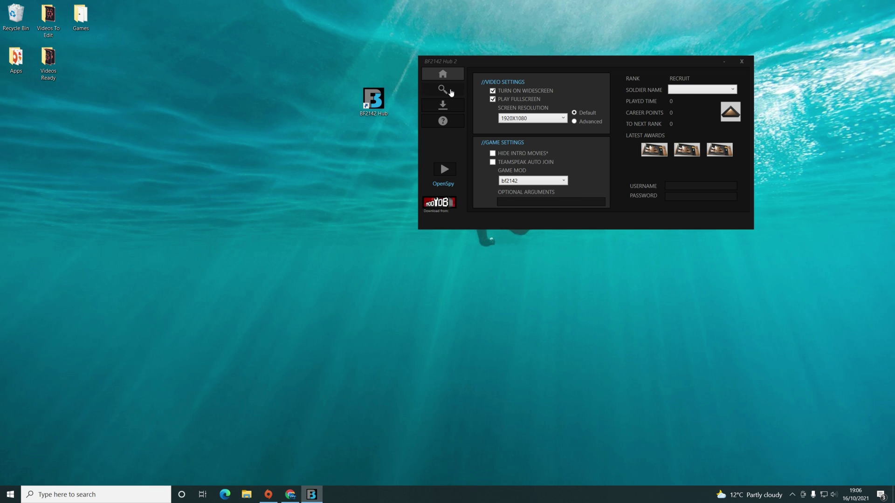
click(450, 93)
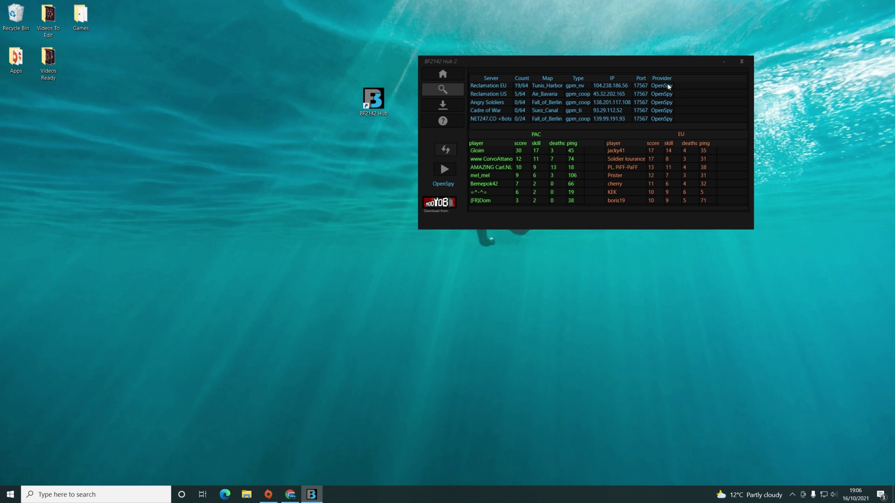
click(547, 90)
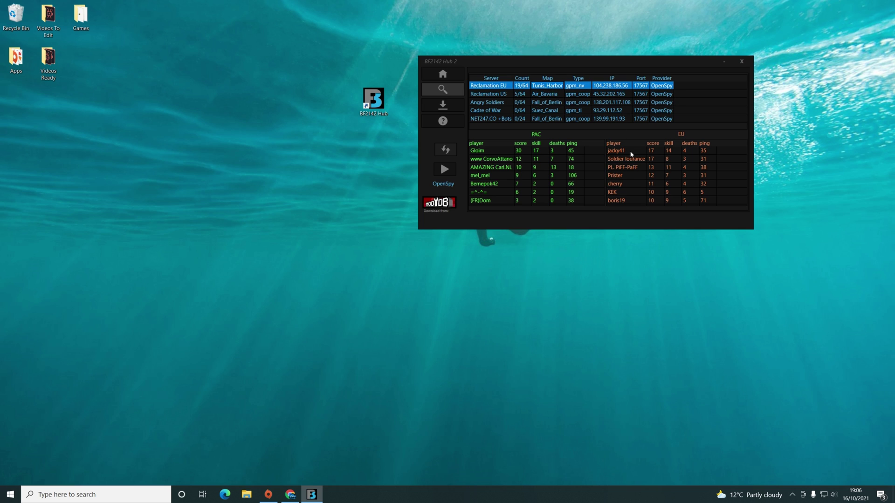